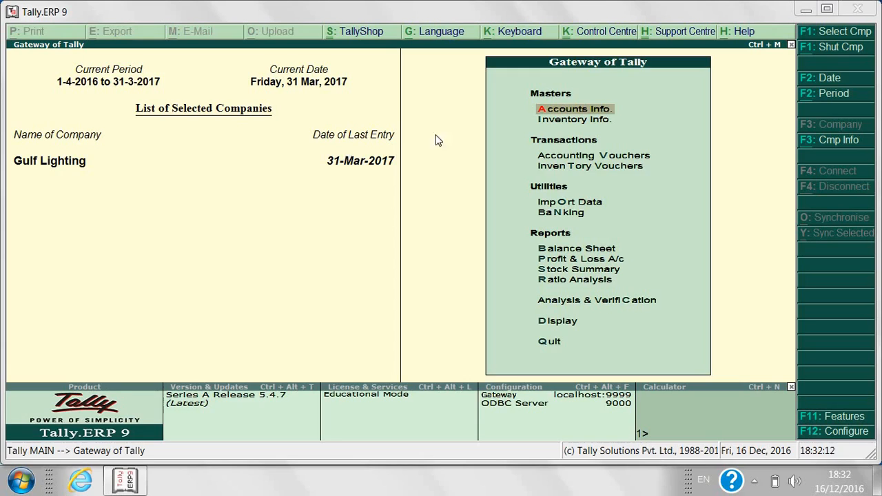
Start creating multiple ledgers under the Sundry Debtors group
{"action": "left_click", "coordinate": [568, 112]}
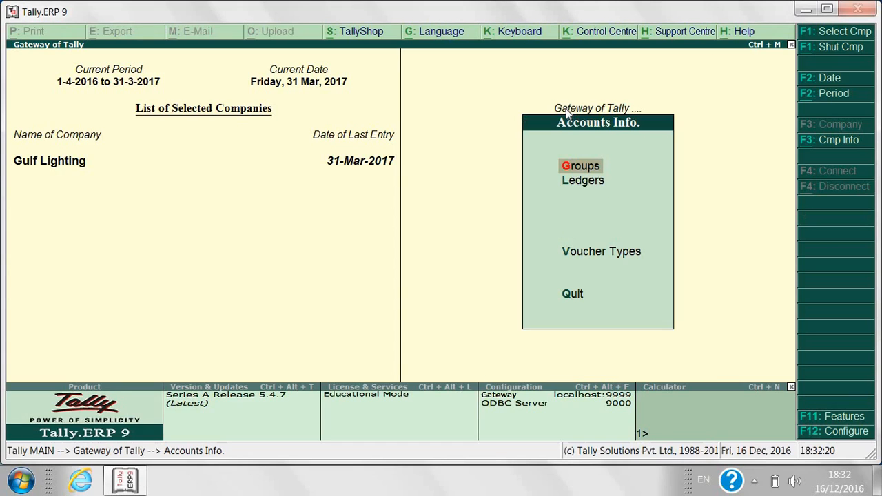
{"action": "left_click", "coordinate": [588, 186]}
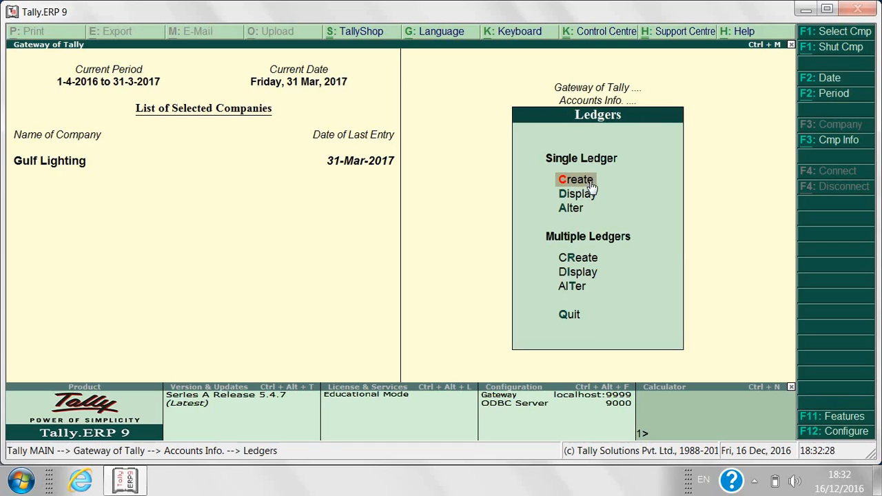
{"action": "left_click", "coordinate": [575, 263]}
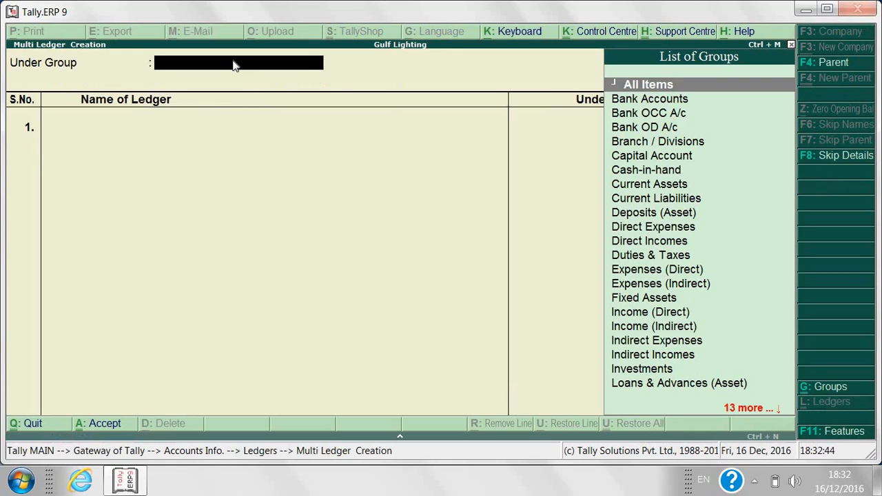
{"action": "type", "text": "Sund"}
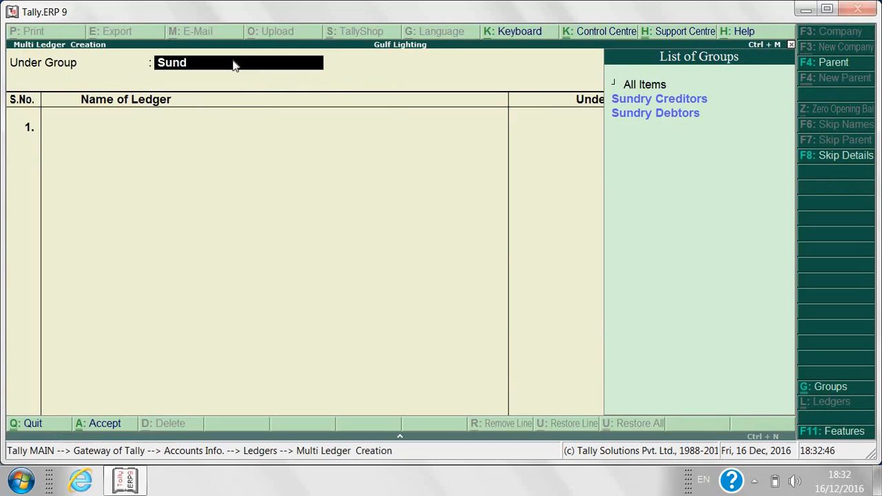
{"action": "left_click", "coordinate": [629, 115]}
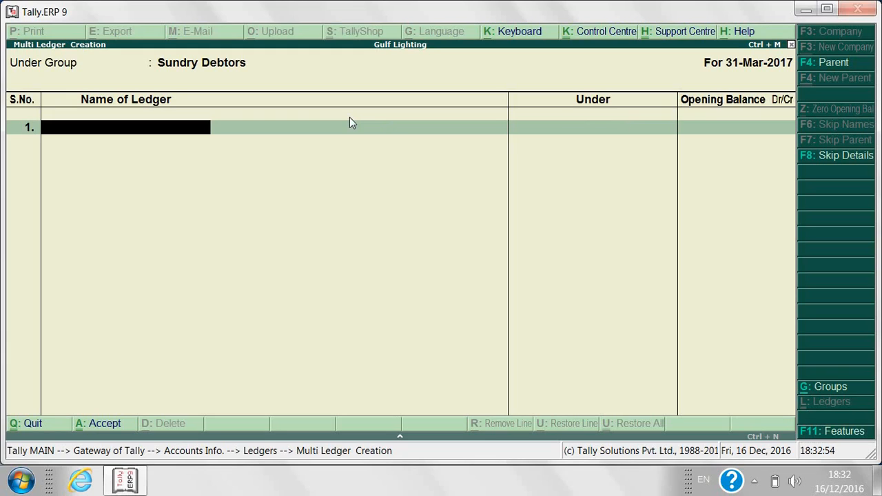
Add the ledgers Ahmed Electrical and Lighting Light under Sundry Debtors without opening balances
{"action": "type", "text": "Ahmed Electrical"}
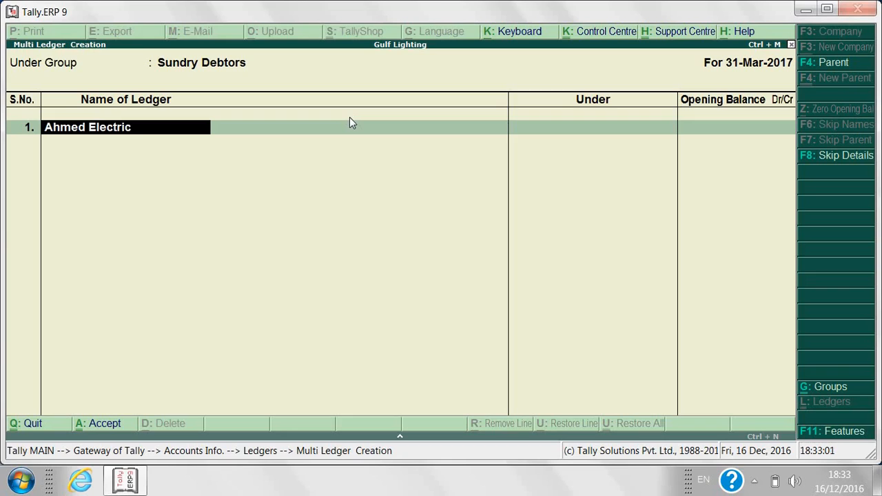
{"action": "key", "text": "Return"}
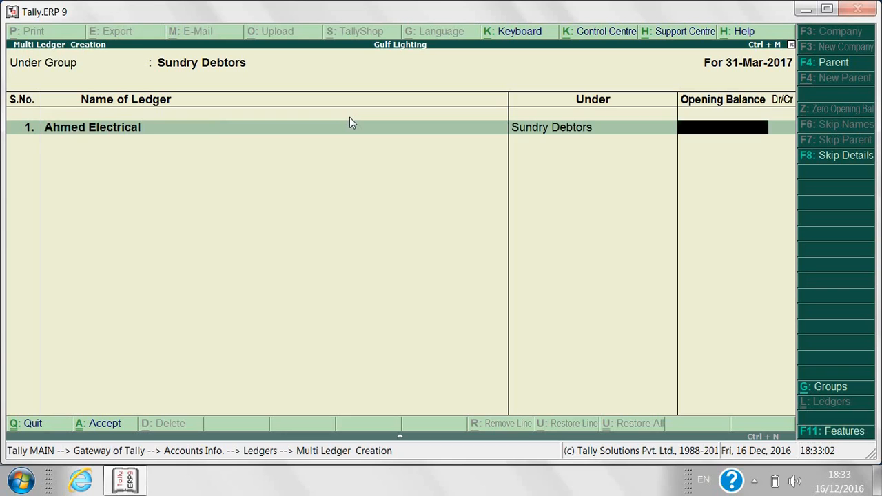
{"action": "key", "text": "Return"}
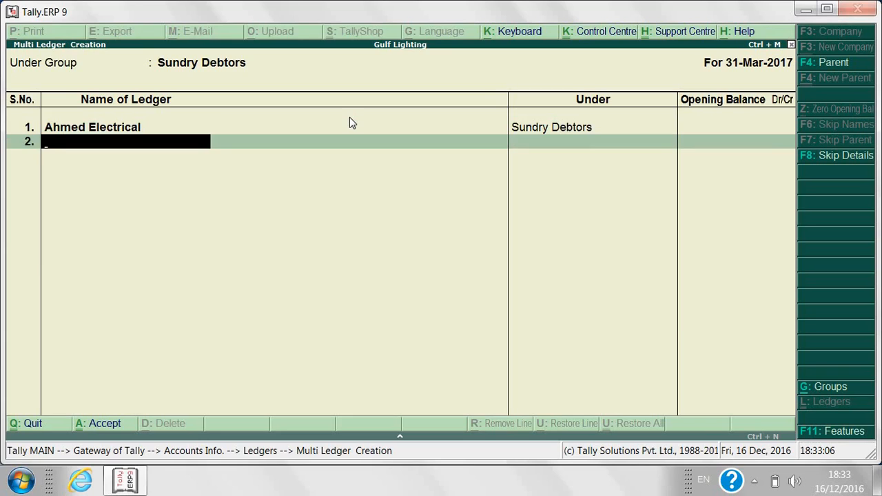
{"action": "type", "text": "Lighting L"}
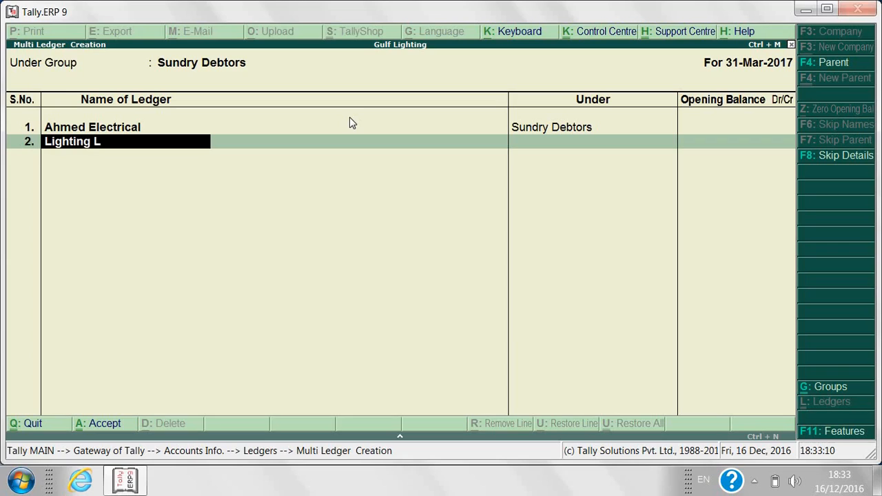
{"action": "type", "text": "ight"}
{"action": "key", "text": "Return"}
{"action": "key", "text": "Return"}
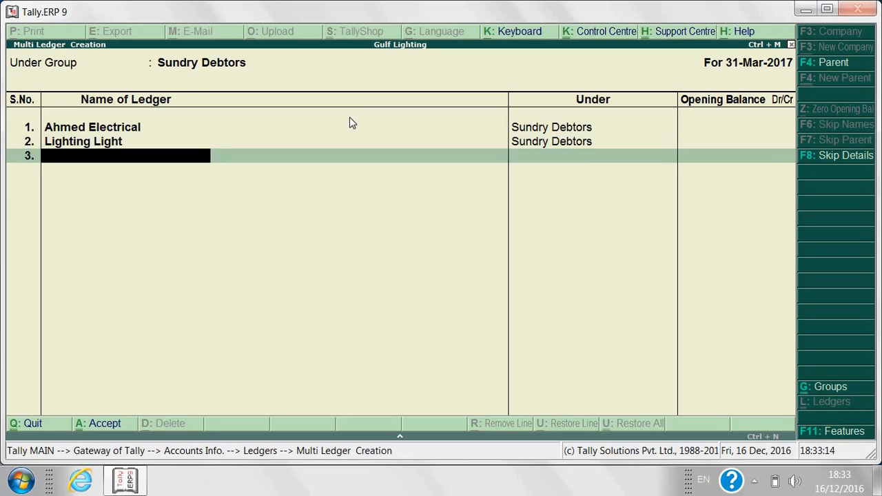
Add a third debtor ledger named Al Zaka Bld. Material and save the Sundry Debtors ledgers
{"action": "type", "text": "Al Zaka Bld"}
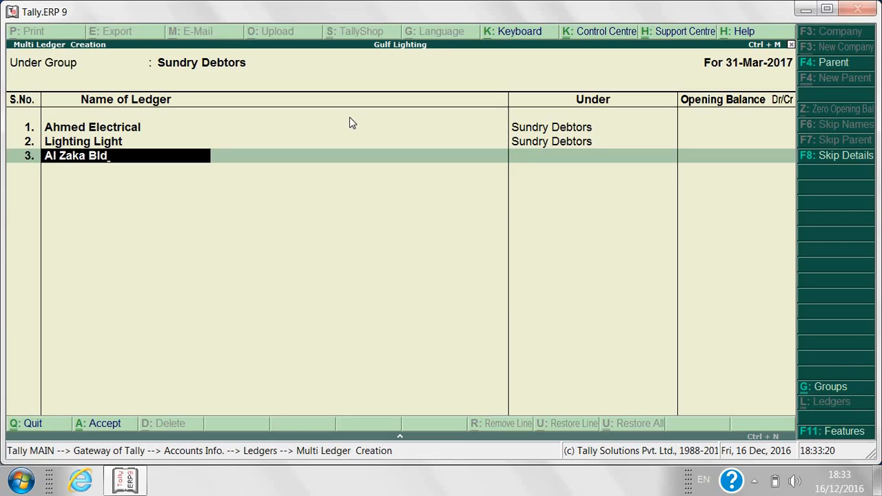
{"action": "type", "text": "ing"}
{"action": "key", "text": "BackSpace"}
{"action": "key", "text": "BackSpace"}
{"action": "key", "text": "BackSpace"}
{"action": "key", "text": "BackSpace"}
{"action": "type", "text": ". Material"}
{"action": "key", "text": "Return"}
{"action": "key", "text": "Return"}
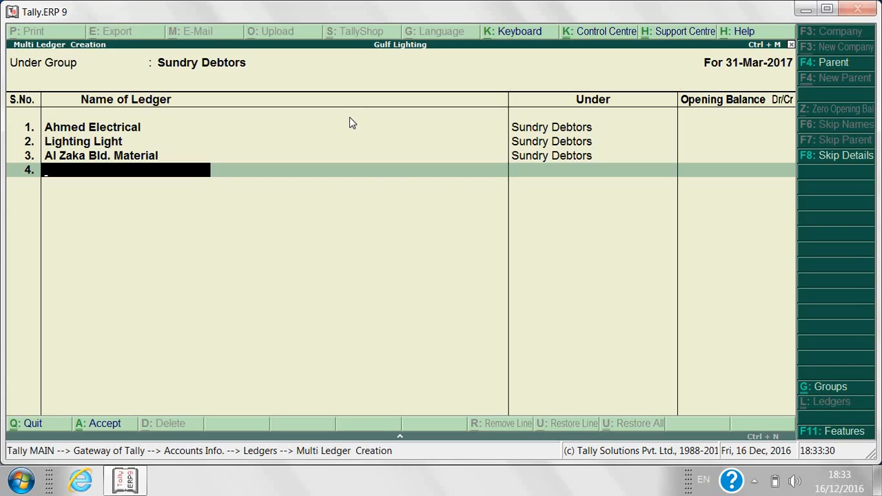
{"action": "key", "text": "Return"}
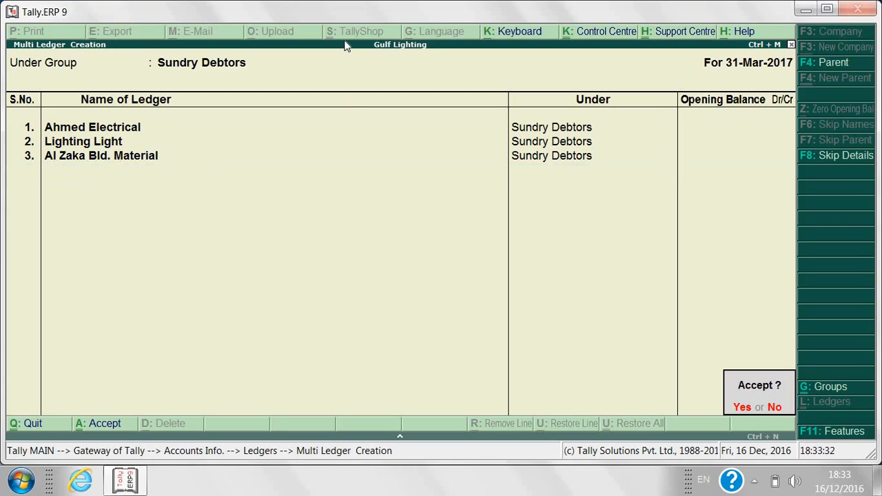
{"action": "key", "text": "Return"}
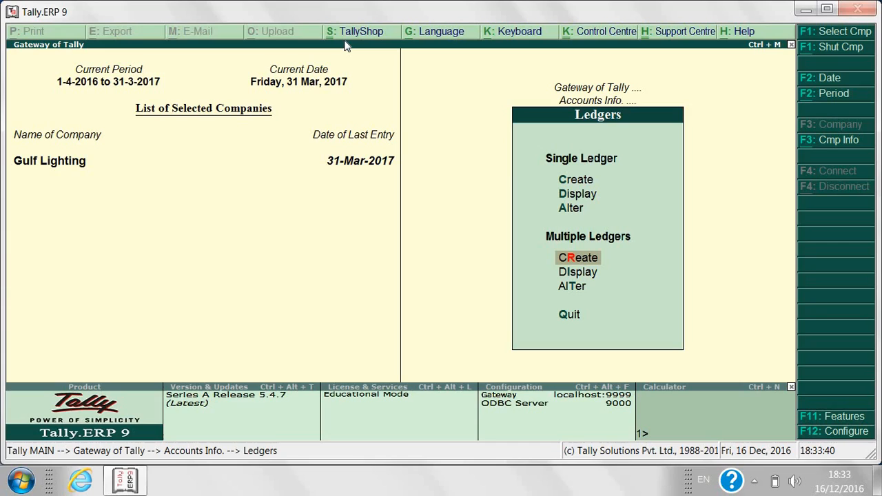
Start another multiple ledger creation under the Sundry Creditors group
{"action": "left_click", "coordinate": [578, 262]}
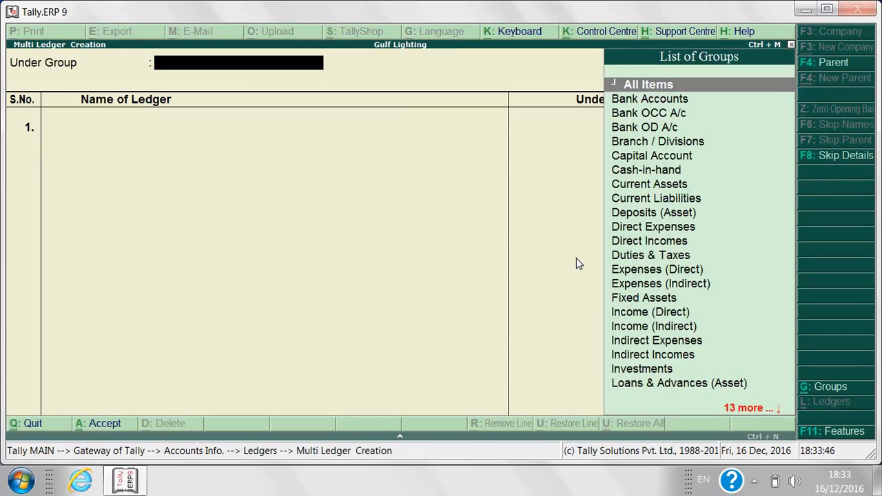
{"action": "type", "text": "Sund"}
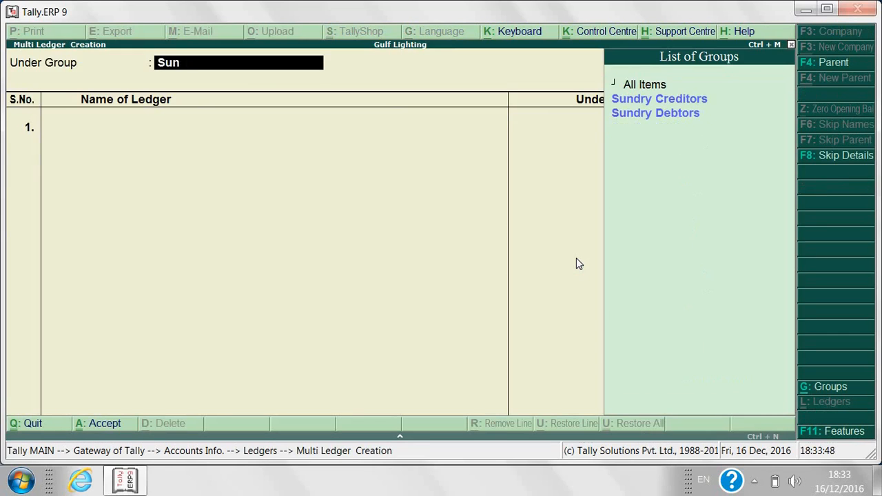
{"action": "left_click", "coordinate": [686, 100]}
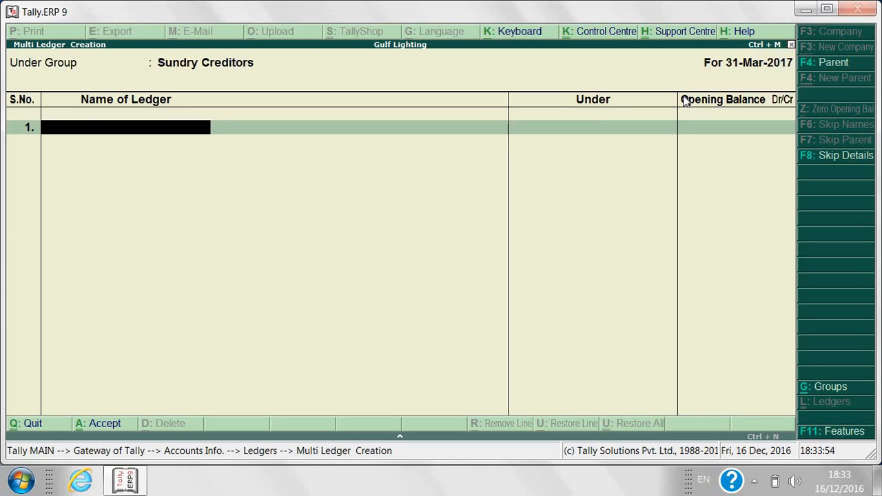
Add the ledgers Al Hassan Trading and Apex Electrical under Sundry Creditors without opening balances
{"action": "type", "text": "Al Hassan Tra"}
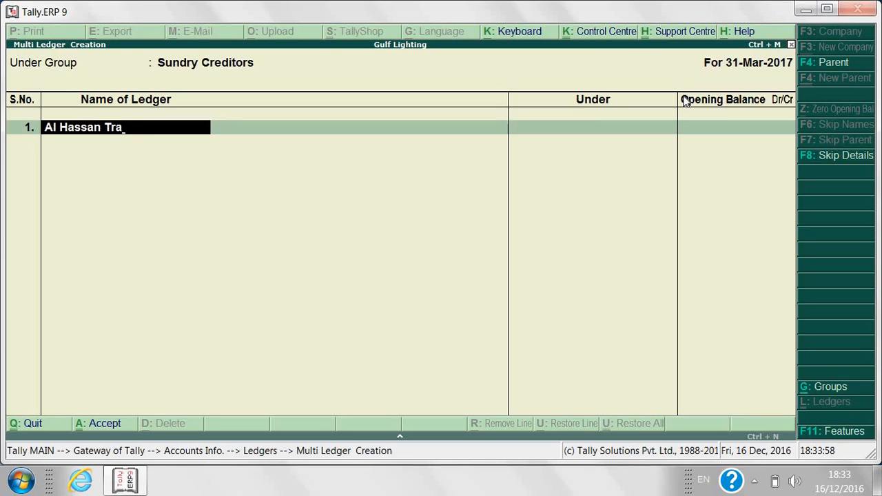
{"action": "type", "text": "ding"}
{"action": "key", "text": "Return"}
{"action": "key", "text": "Return"}
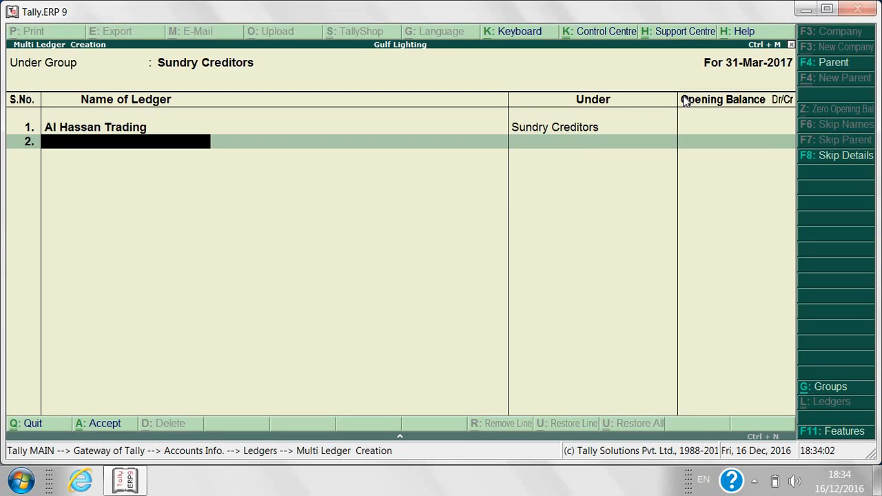
{"action": "type", "text": "Apex electrical"}
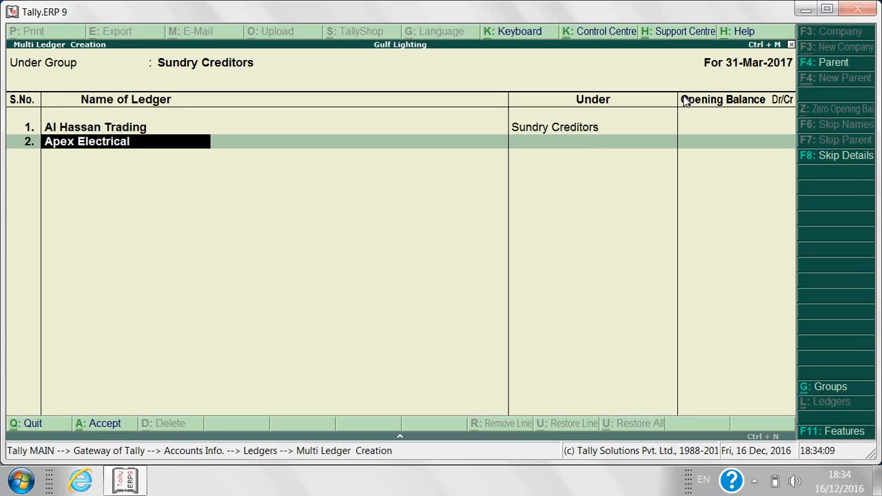
{"action": "key", "text": "Return"}
{"action": "key", "text": "Return"}
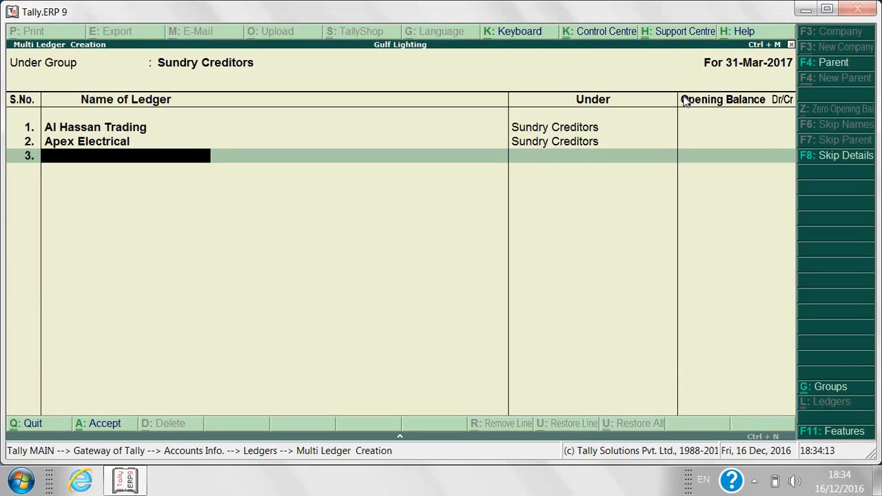
Add a third creditor ledger named MN Trading and save the Sundry Creditors ledgers
{"action": "type", "text": "MN TRA"}
{"action": "key", "text": "BackSpace"}
{"action": "key", "text": "BackSpace"}
{"action": "type", "text": "rading"}
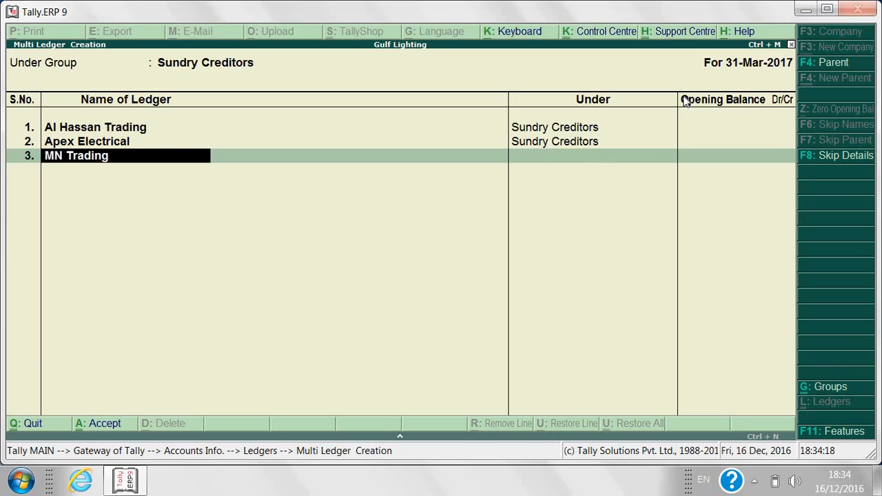
{"action": "key", "text": "Return"}
{"action": "key", "text": "Return"}
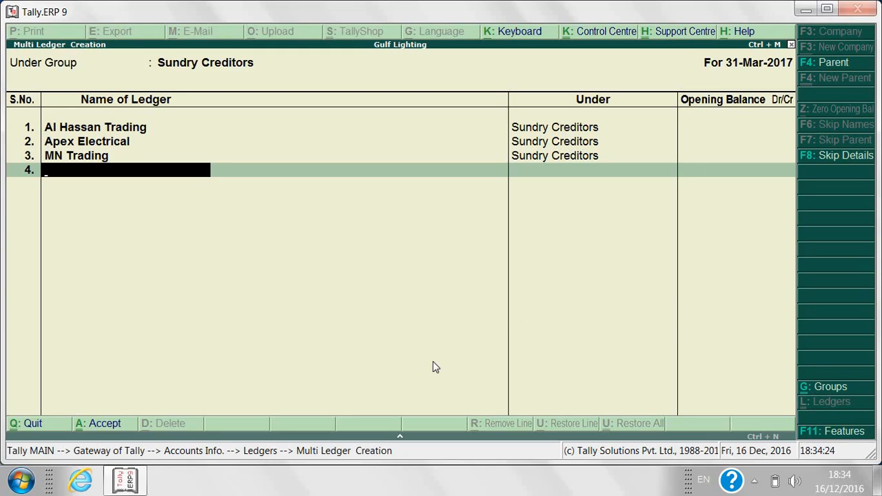
{"action": "key", "text": "Return"}
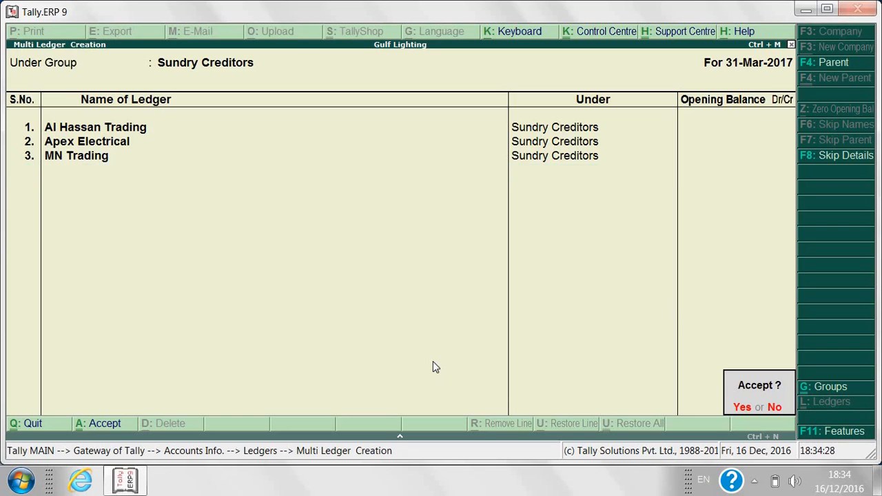
{"action": "key", "text": "y"}
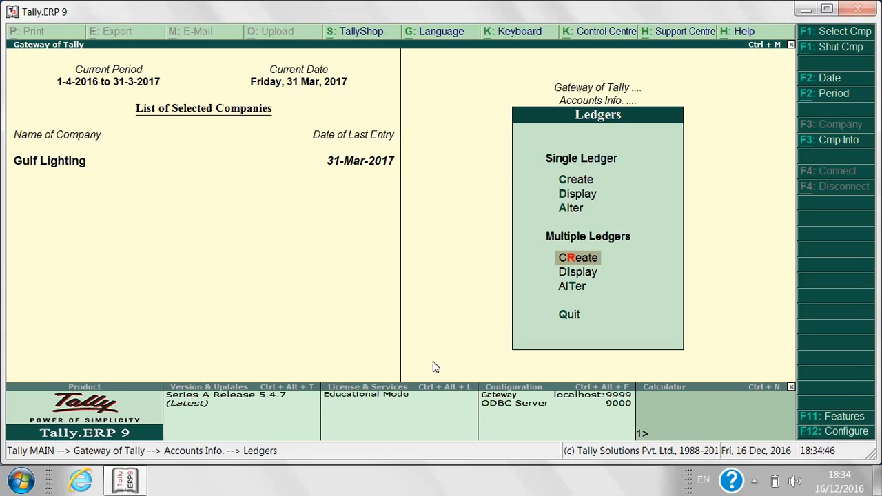
Open the Ahmed Electrical ledger for alteration and go to the address in its mailing details
{"action": "left_click", "coordinate": [571, 209]}
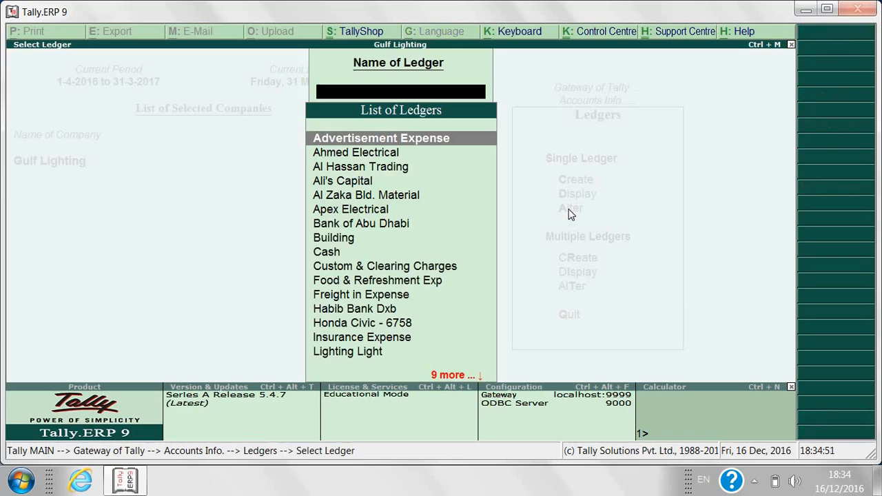
{"action": "double_click", "coordinate": [367, 153]}
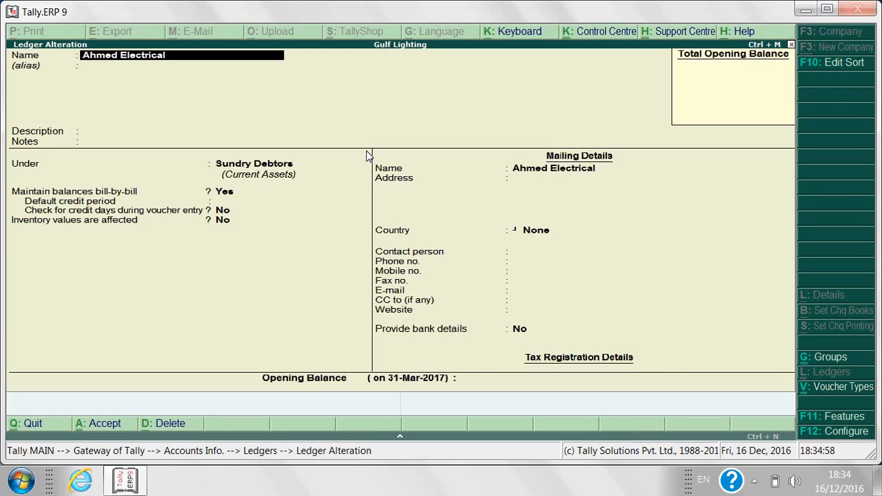
{"action": "key", "text": "Return"}
{"action": "key", "text": "Return"}
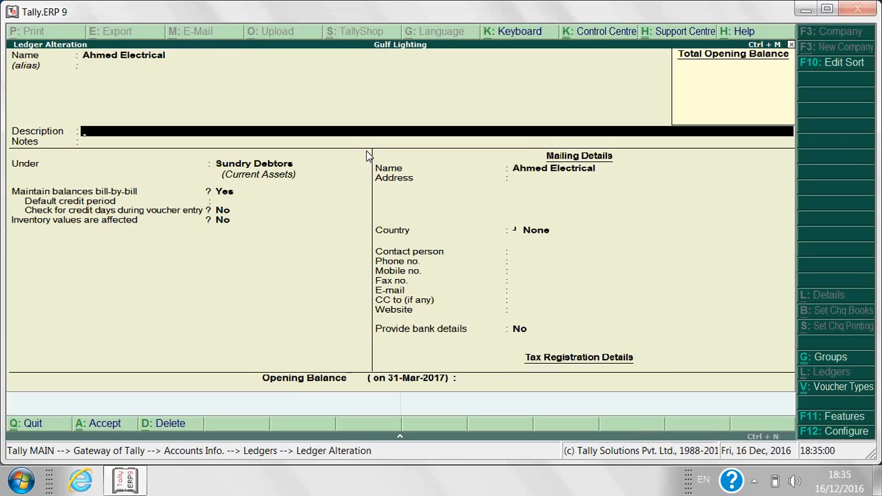
{"action": "key", "text": "Return"}
{"action": "key", "text": "Return"}
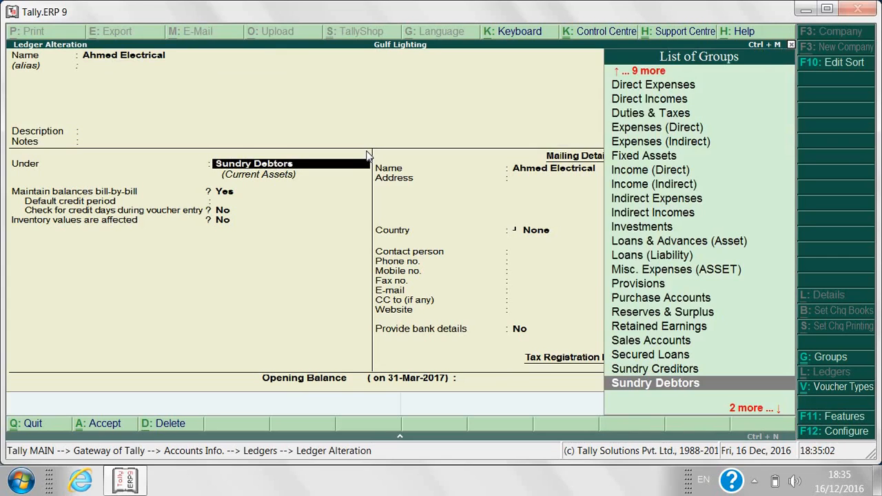
{"action": "key", "text": "Return"}
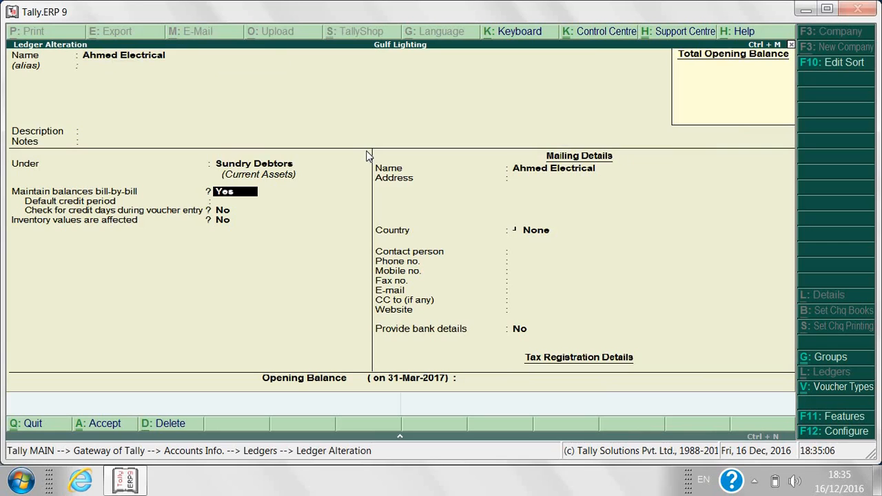
{"action": "key", "text": "Return"}
{"action": "key", "text": "Return"}
{"action": "key", "text": "Return"}
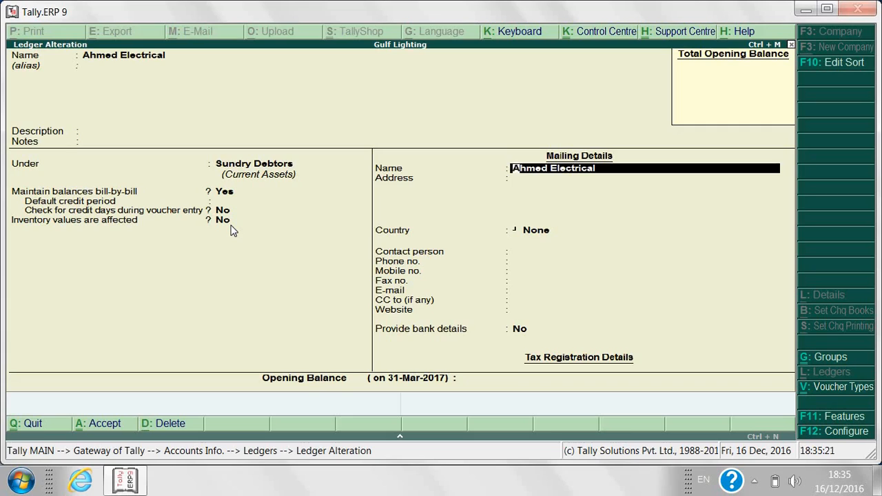
{"action": "key", "text": "Return"}
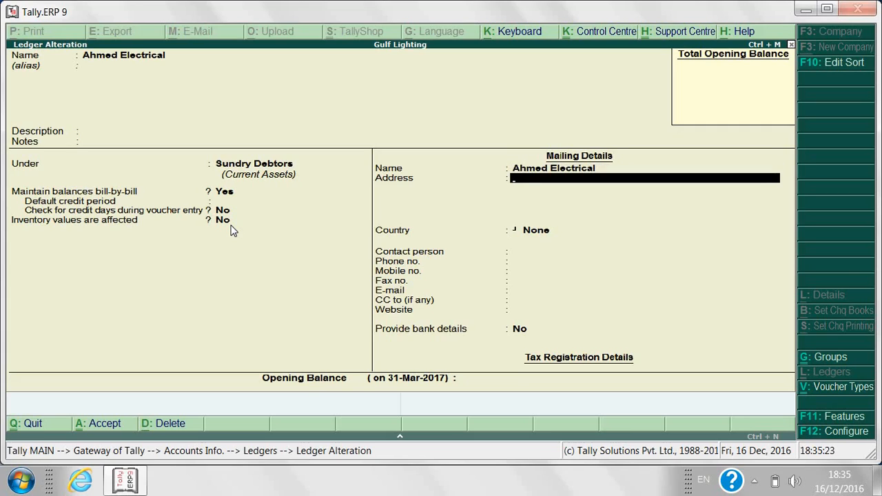
Enter the mailing address for Ahmed Electrical and accept None as the country
{"action": "type", "text": "Abc City"}
{"action": "key", "text": "Return"}
{"action": "key", "text": "Return"}
{"action": "key", "text": "Return"}
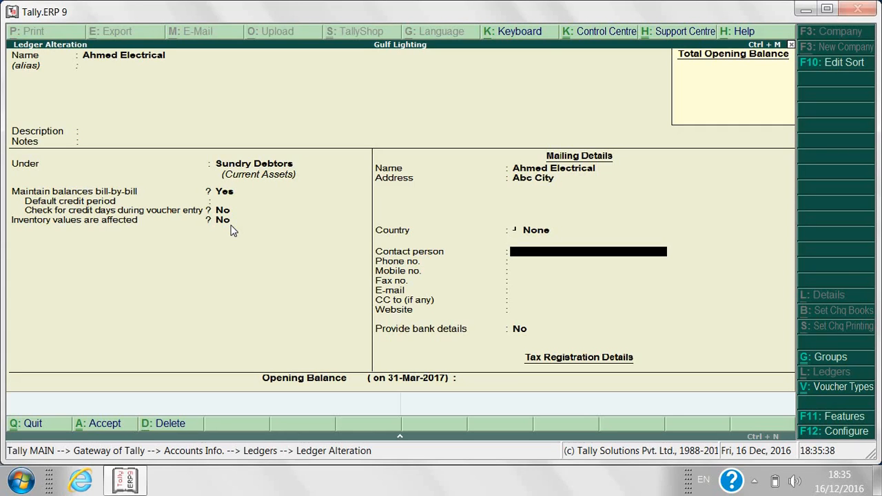
Fill in the contact person's name and phone number in Ahmed Electrical's mailing details
{"action": "type", "text": "Mr Ahm;Ed"}
{"action": "key", "text": "BackSpace"}
{"action": "key", "text": "BackSpace"}
{"action": "key", "text": "BackSpace"}
{"action": "type", "text": "ed"}
{"action": "key", "text": "Return"}
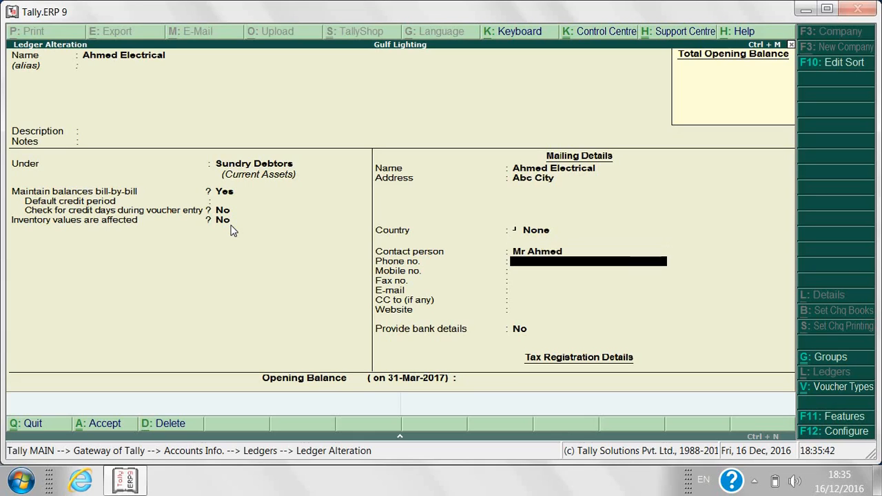
{"action": "type", "text": "56789095"}
{"action": "key", "text": "Return"}
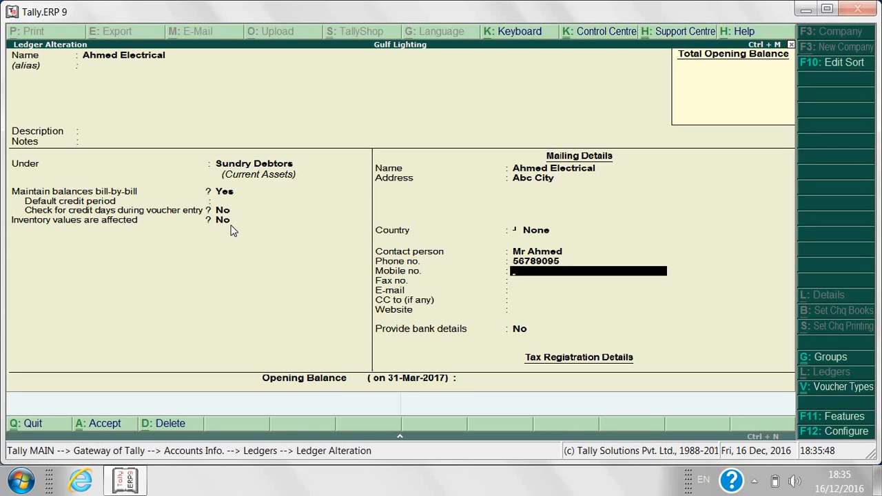
Leave the remaining contact fields and opening balance blank, keep bank details at No, and save the Ahmed Electrical ledger
{"action": "key", "text": "Return"}
{"action": "key", "text": "Return"}
{"action": "key", "text": "Return"}
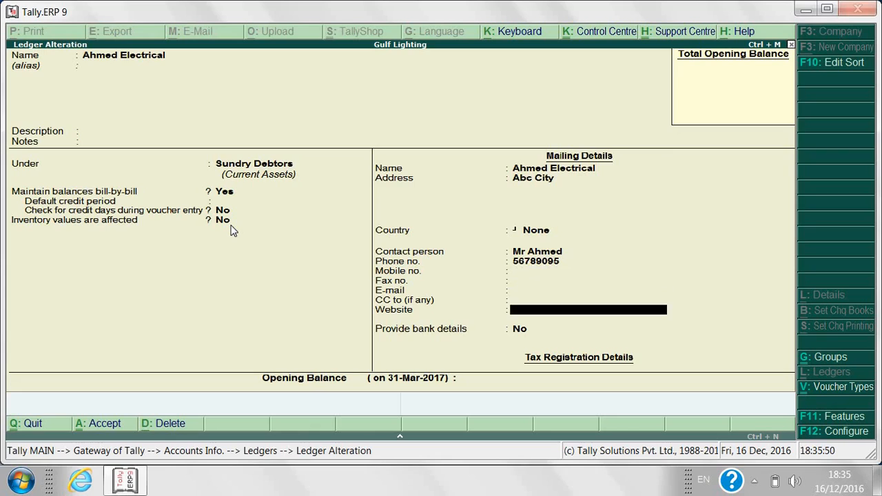
{"action": "key", "text": "Return"}
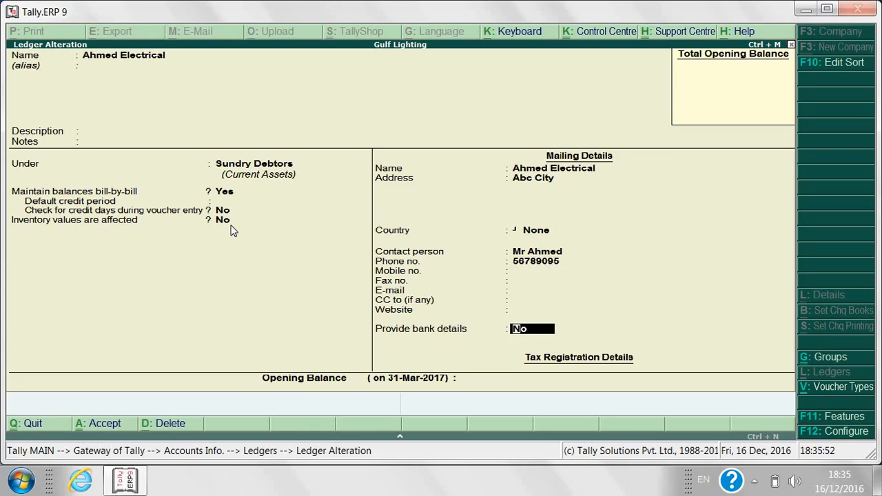
{"action": "key", "text": "Return"}
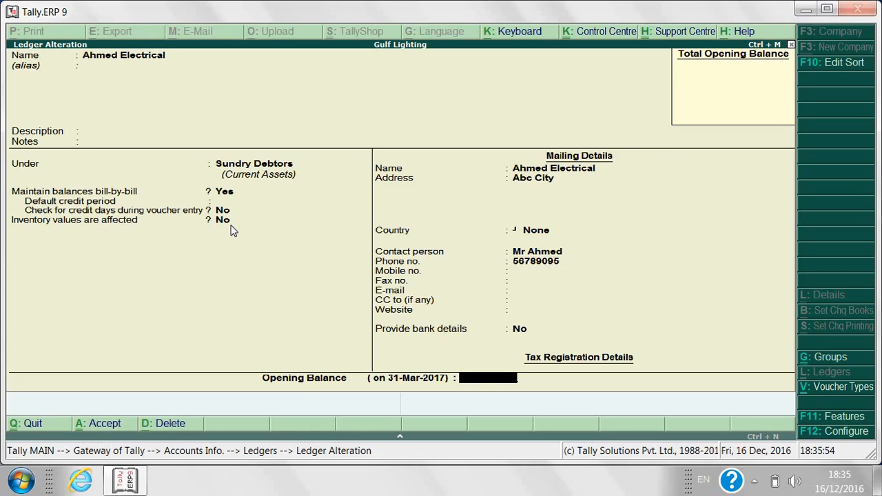
{"action": "key", "text": "Return"}
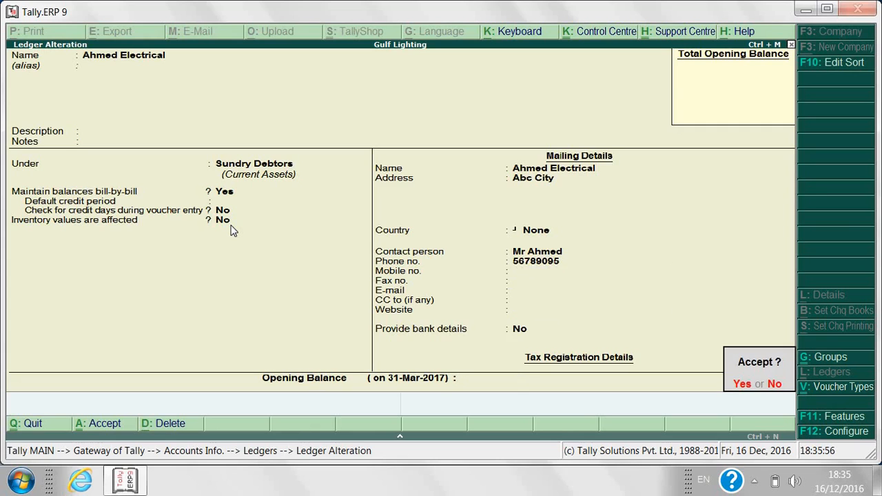
{"action": "key", "text": "Return"}
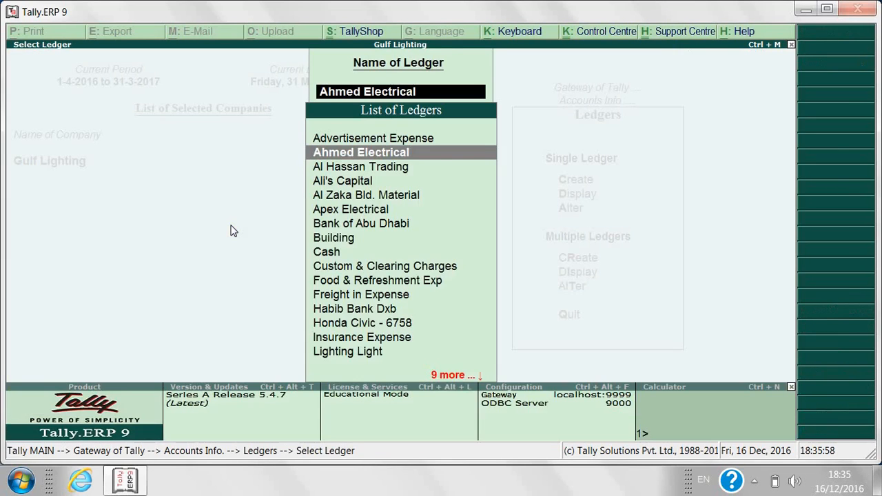
Open the Apex Electrical ledger to view its mailing details, and quit the alteration without saving
{"action": "type", "text": "F"}
{"action": "key", "text": "BackSpace"}
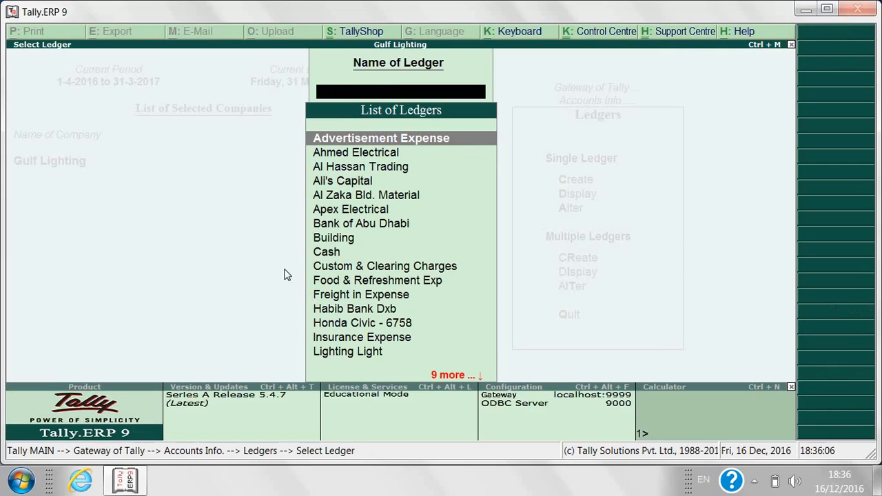
{"action": "double_click", "coordinate": [346, 213]}
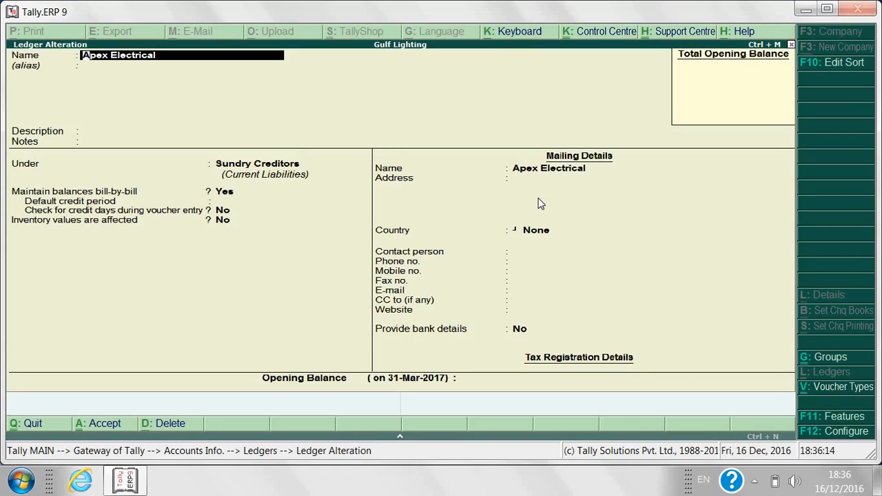
{"action": "key", "text": "Escape"}
{"action": "key", "text": "Escape"}
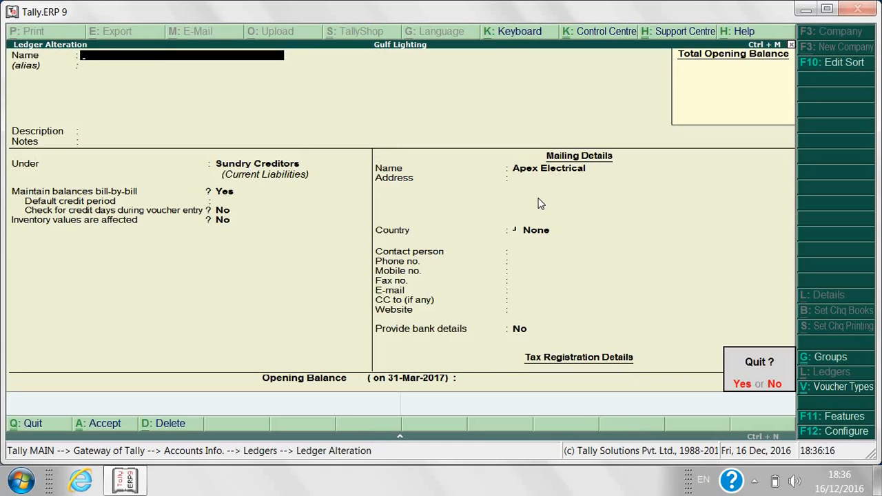
{"action": "key", "text": "Return"}
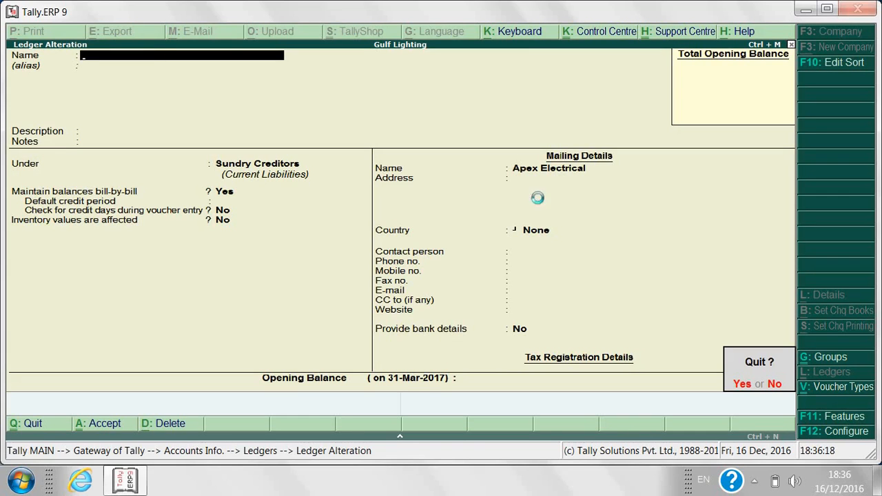